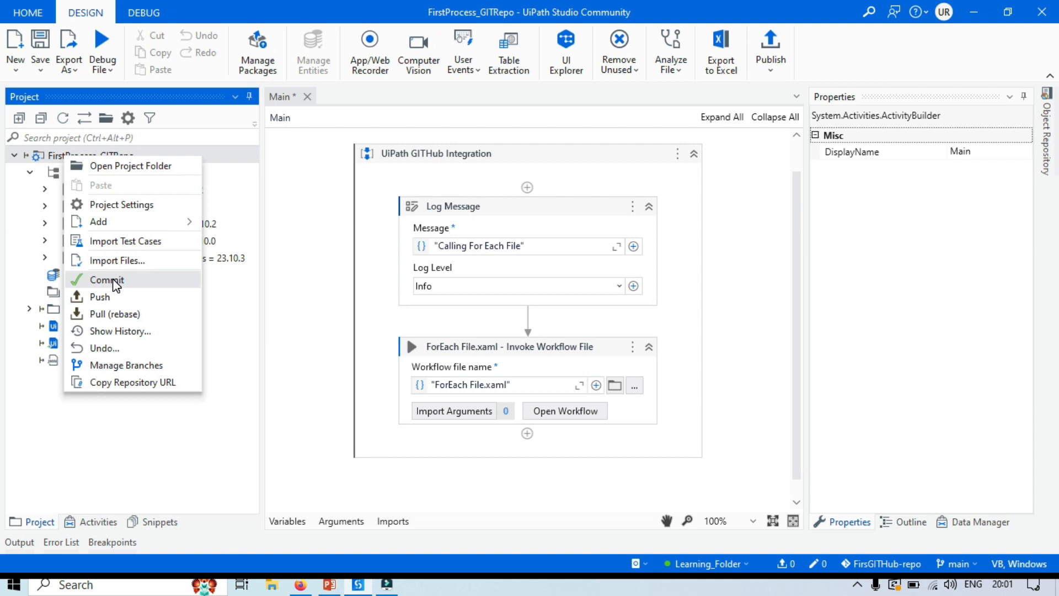
Save the Main workflow with the UiPath GITHub Integration sequence.
{"action": "left_click", "coordinate": [294, 285]}
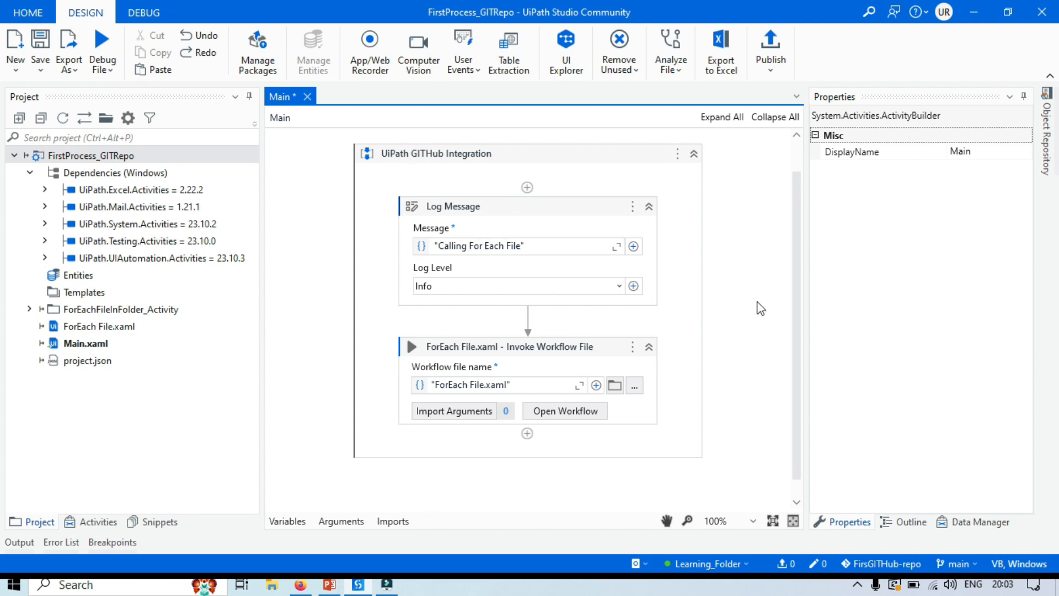
{"action": "left_click", "coordinate": [394, 435]}
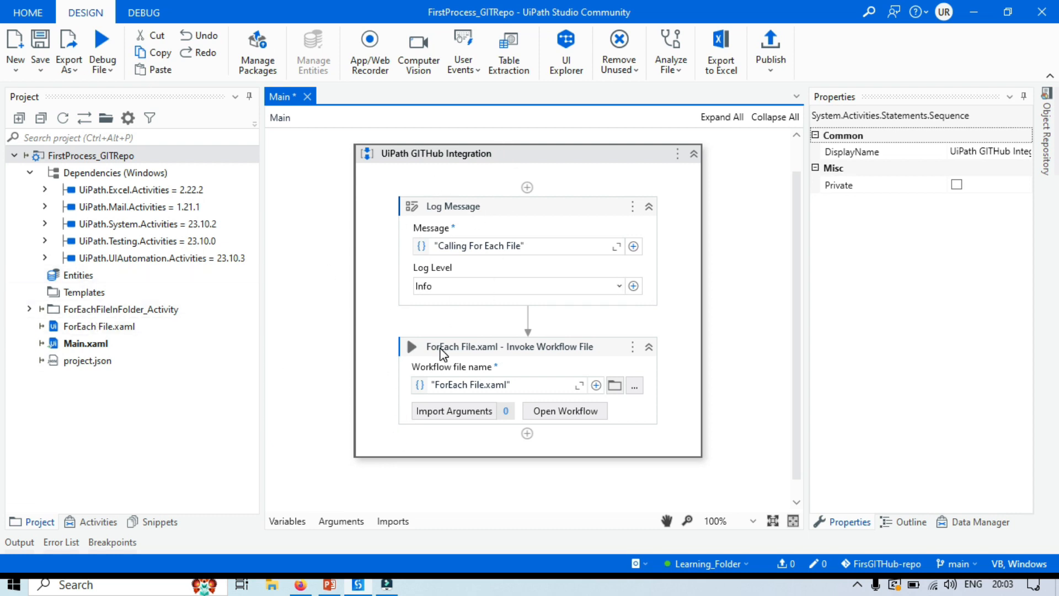
{"action": "key", "text": "ctrl+s"}
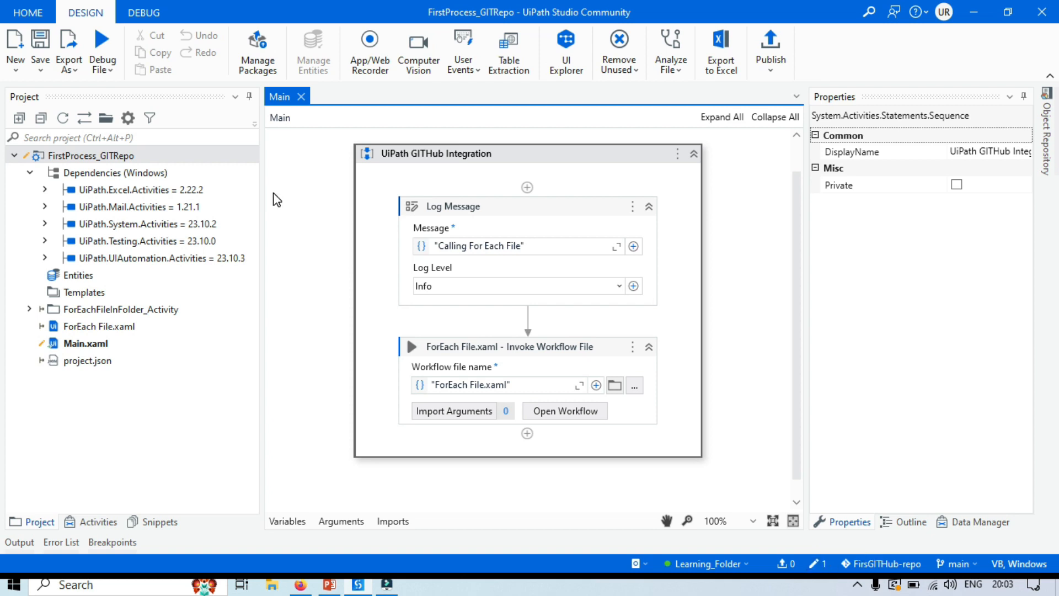
Commit Main.xaml to the local repository with the message "Added Flor Each File workflow", without pushing.
{"action": "right_click", "coordinate": [101, 159]}
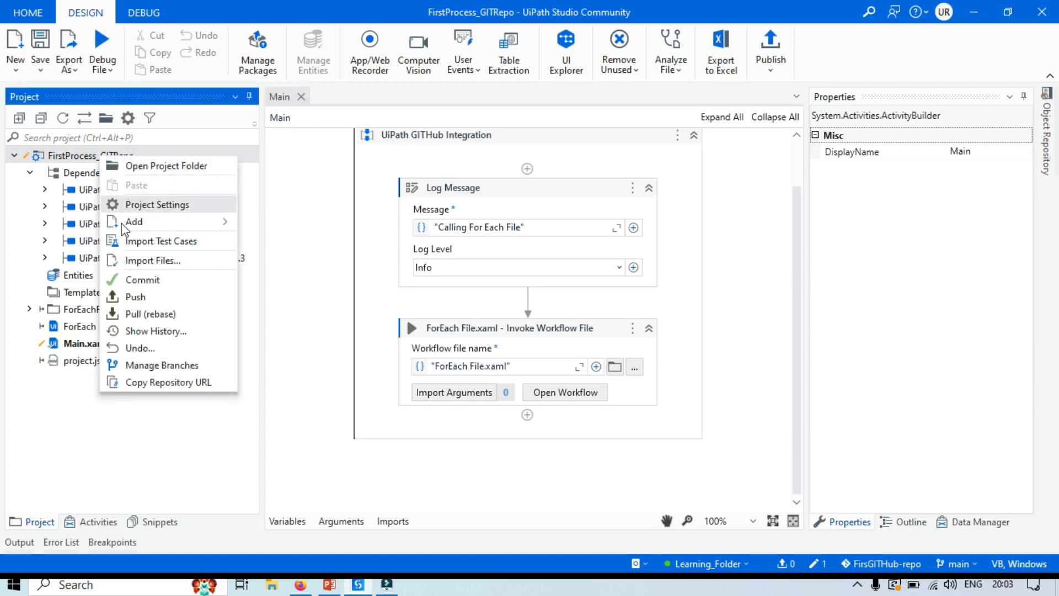
{"action": "left_click", "coordinate": [157, 279]}
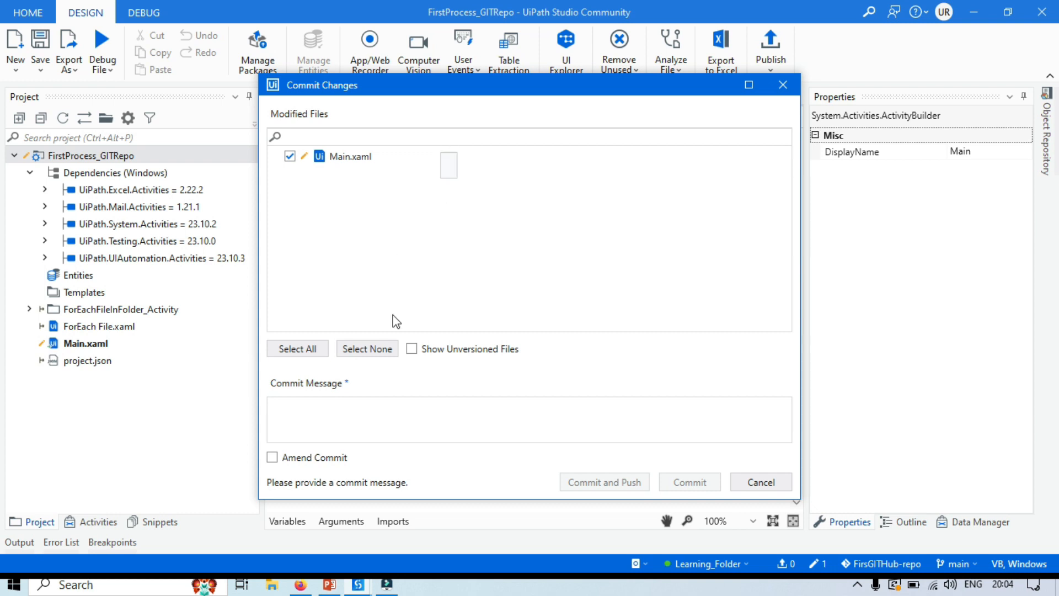
{"action": "left_click", "coordinate": [359, 415]}
{"action": "type", "text": "Added Flor E"}
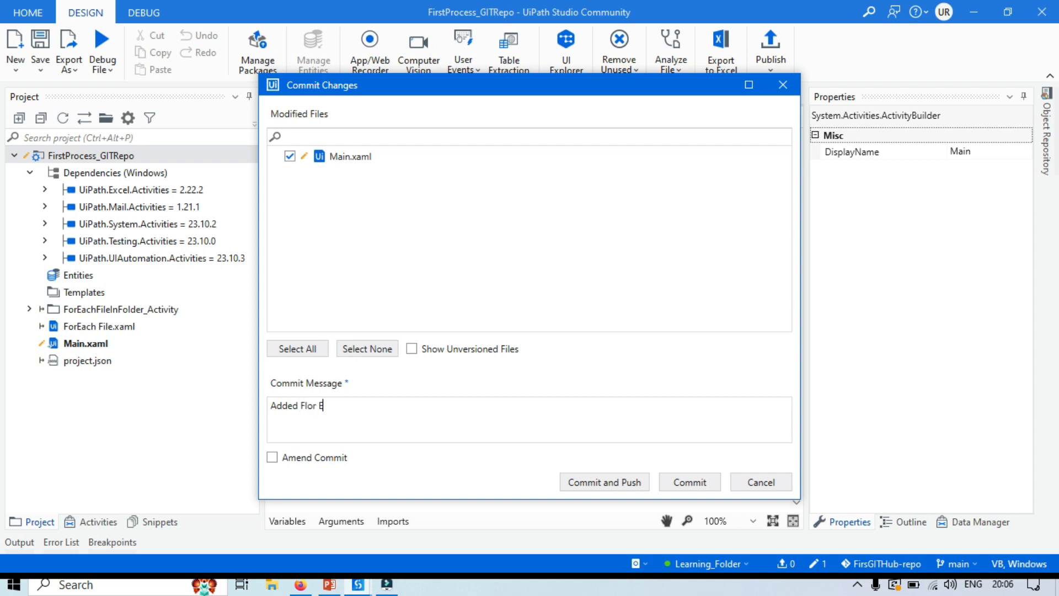
{"action": "type", "text": "ach File workflow"}
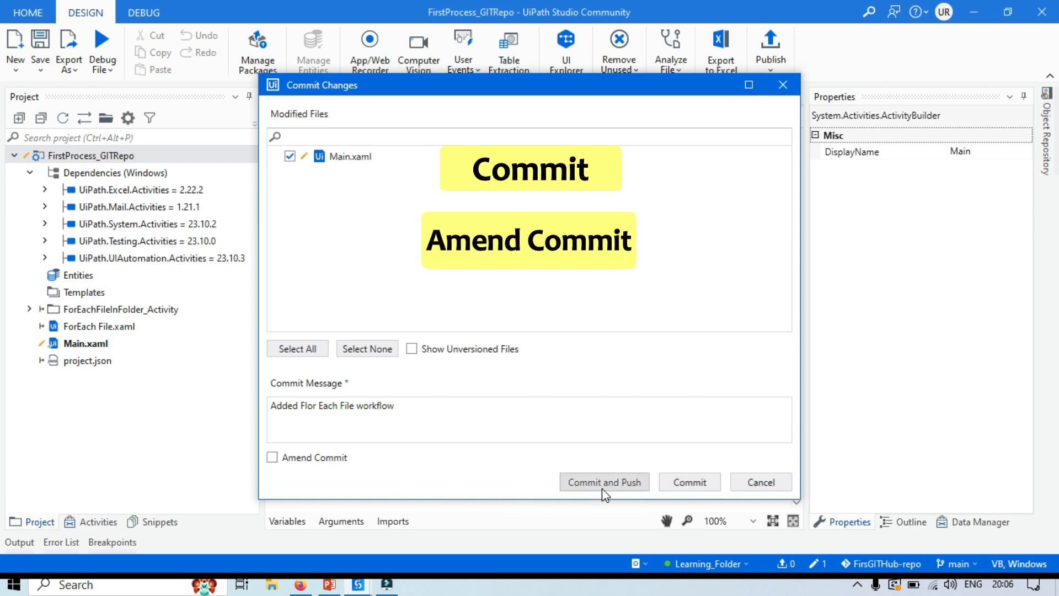
{"action": "left_click", "coordinate": [687, 485]}
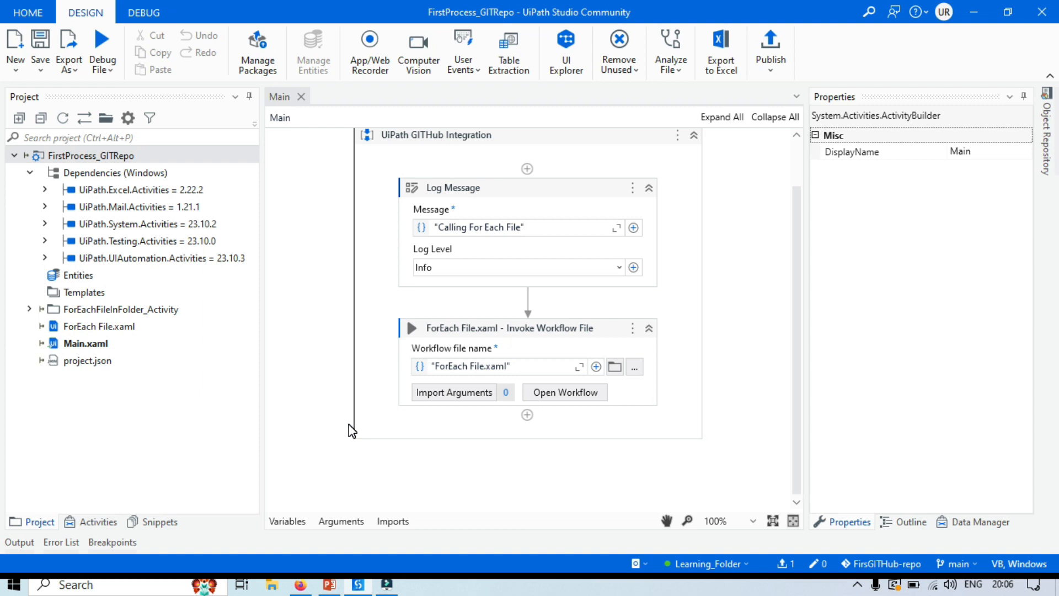
Add Main.xaml from the ForEachFileInFolder_Activity folder as an invoked workflow at the end of the sequence, and save.
{"action": "left_click", "coordinate": [321, 258]}
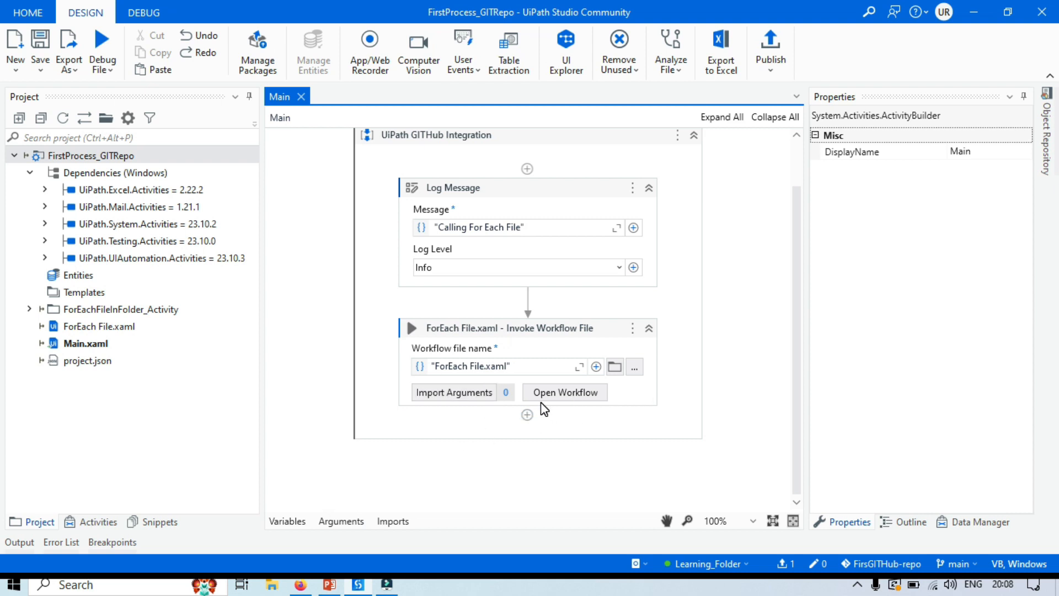
{"action": "double_click", "coordinate": [122, 309]}
{"action": "left_click_drag", "start_coordinate": [99, 326], "coordinate": [527, 407]}
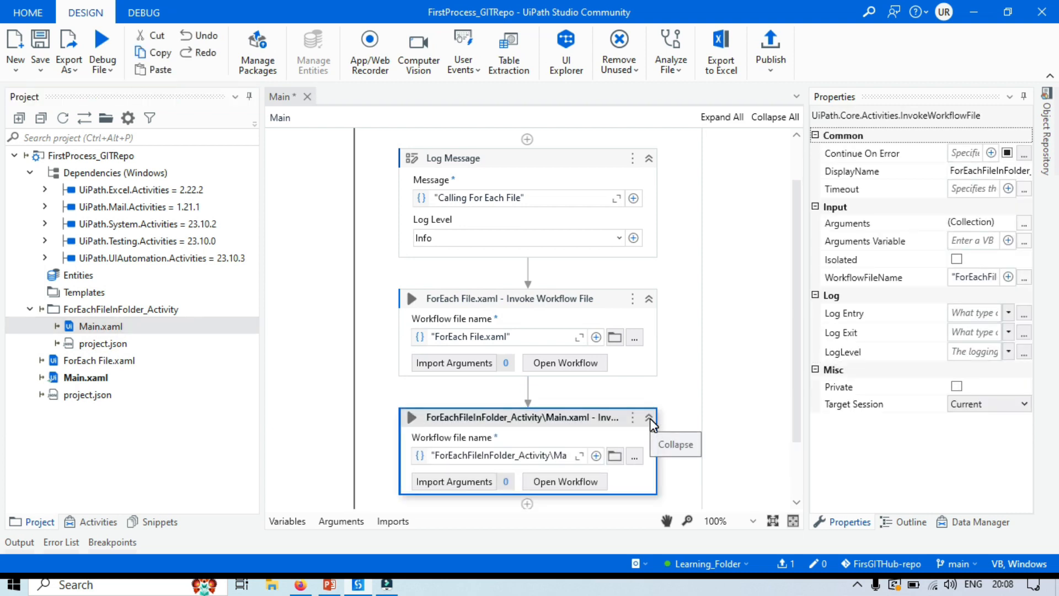
{"action": "key", "text": "ctrl+s"}
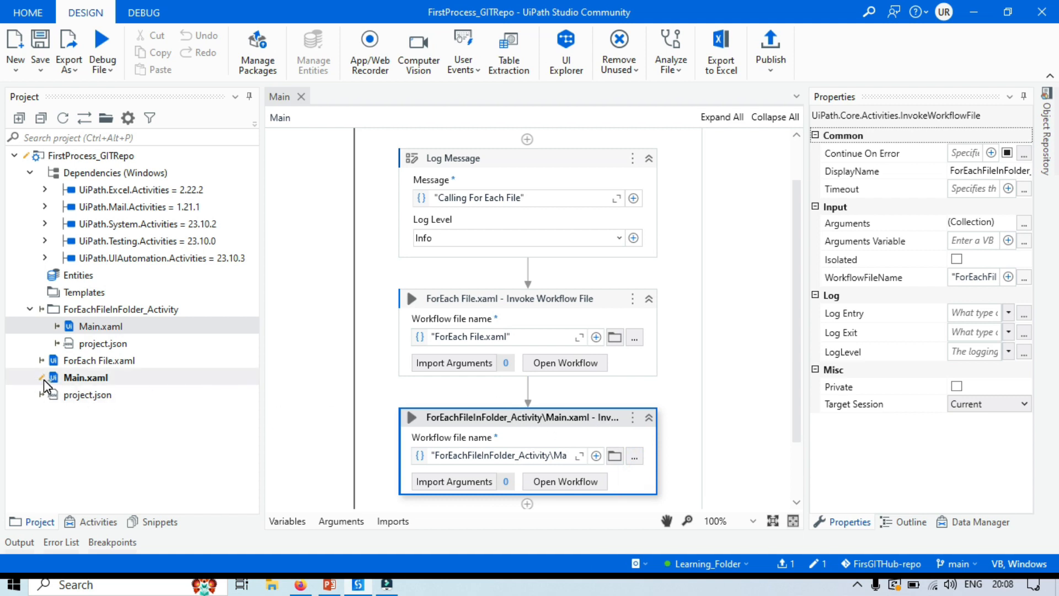
Open a commit of the project's modified Main.xaml and set it to amend the previous commit.
{"action": "right_click", "coordinate": [97, 159]}
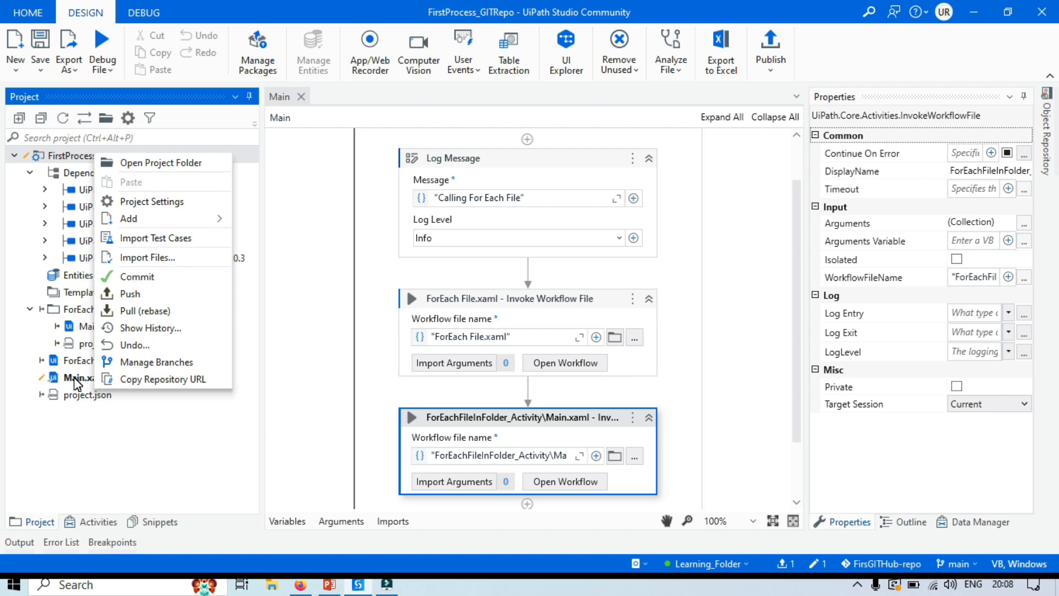
{"action": "left_click", "coordinate": [158, 280]}
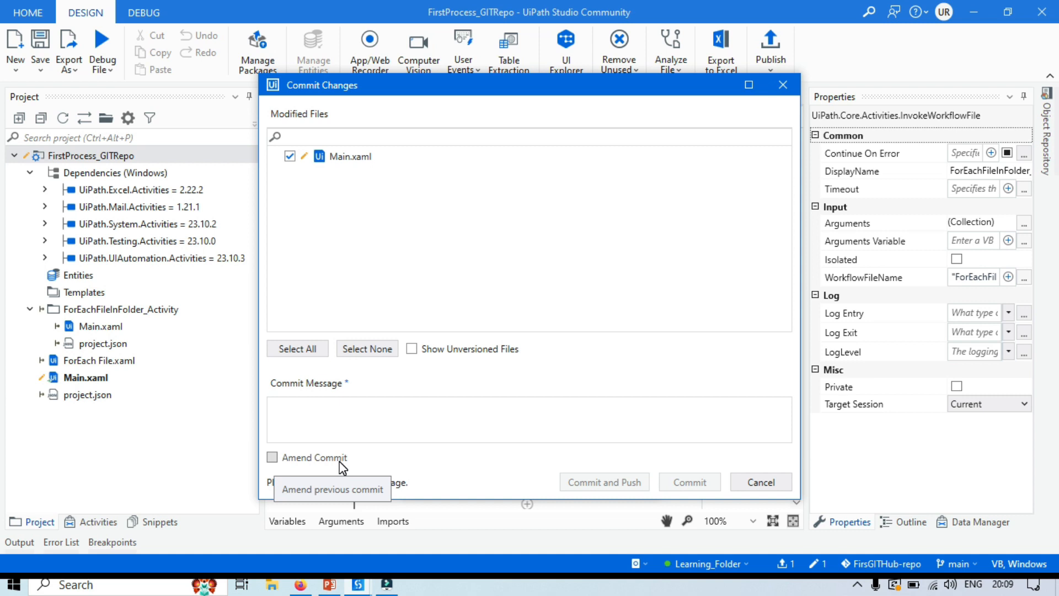
{"action": "left_click", "coordinate": [273, 457]}
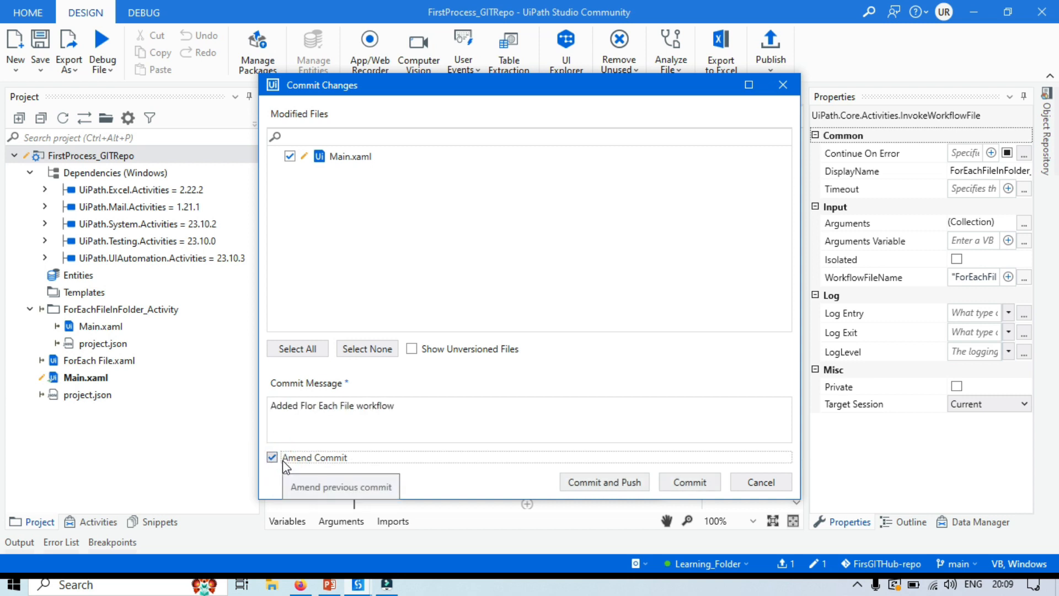
{"action": "left_click_drag", "start_coordinate": [415, 407], "coordinate": [249, 413]}
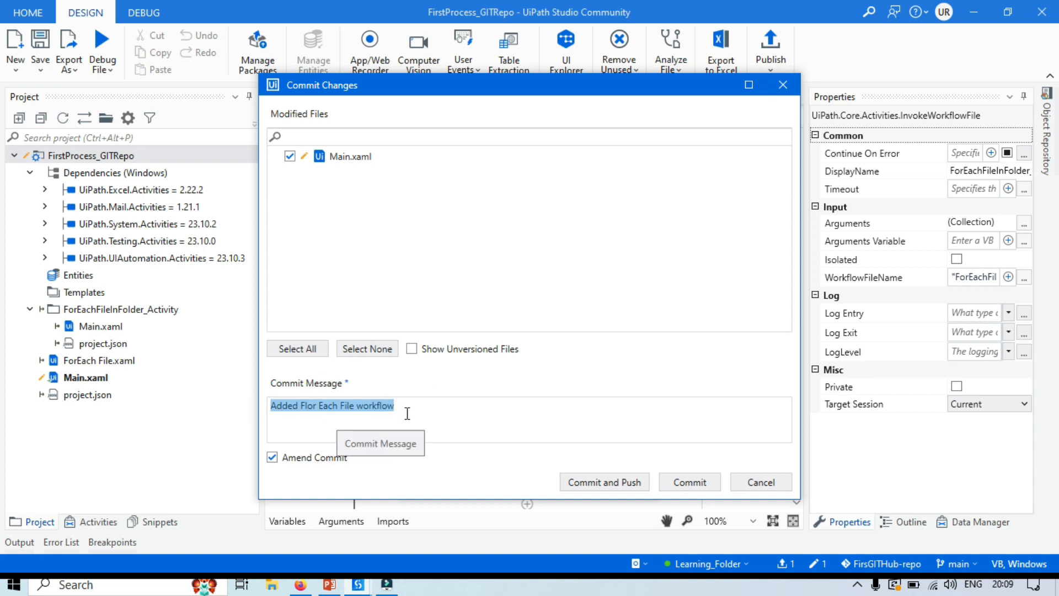
{"action": "left_click", "coordinate": [402, 406]}
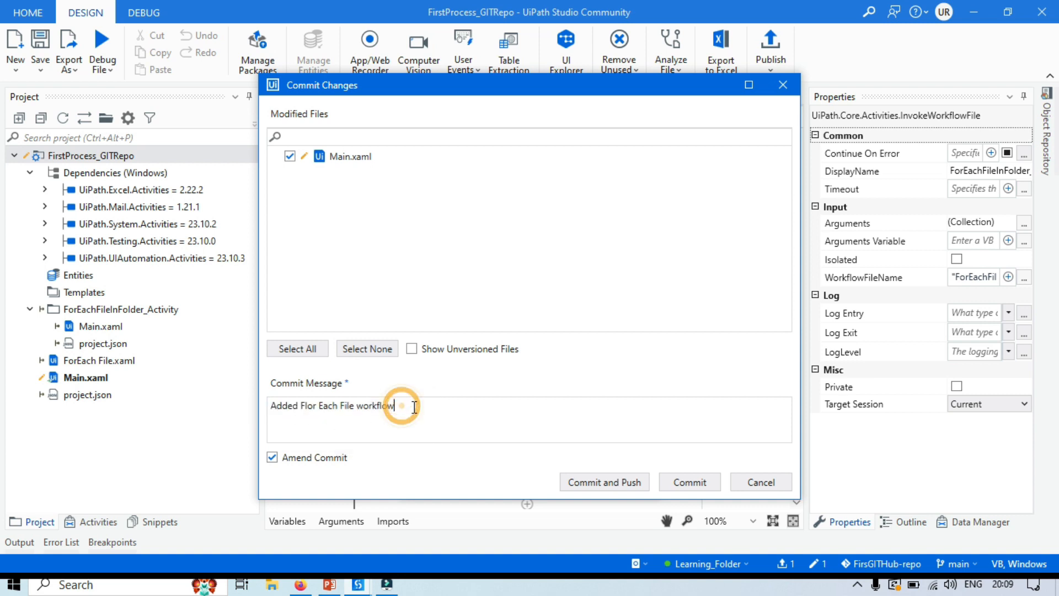
{"action": "left_click_drag", "start_coordinate": [414, 407], "coordinate": [271, 408]}
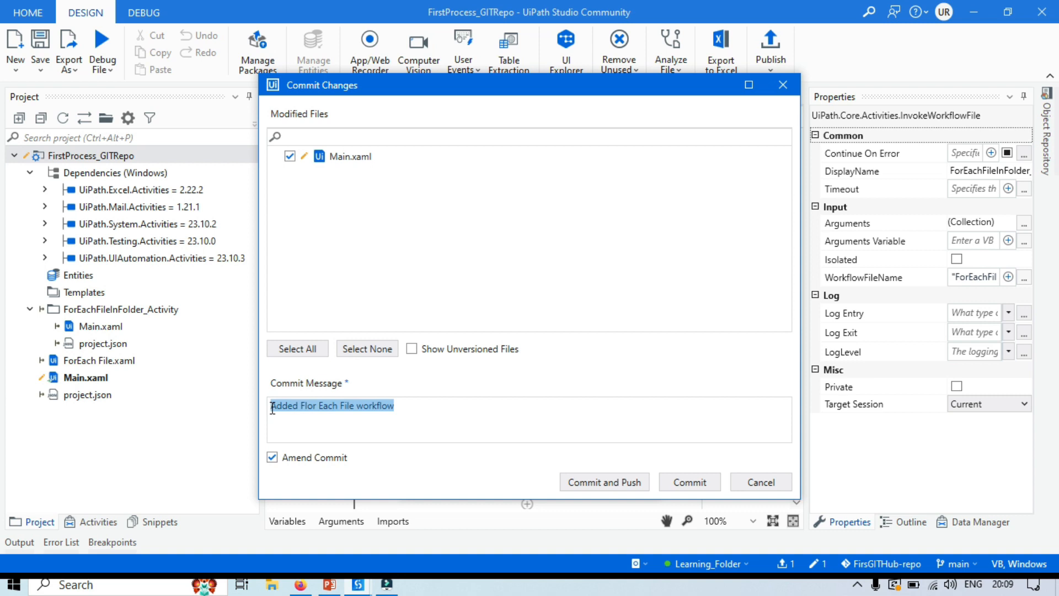
{"action": "left_click", "coordinate": [342, 417]}
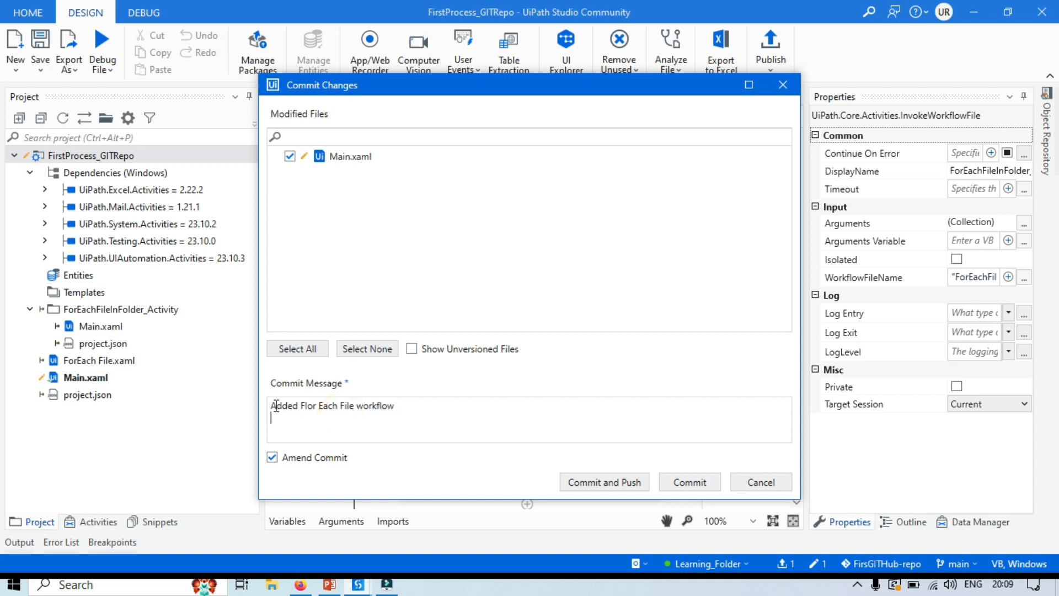
{"action": "left_click_drag", "start_coordinate": [272, 406], "coordinate": [412, 407]}
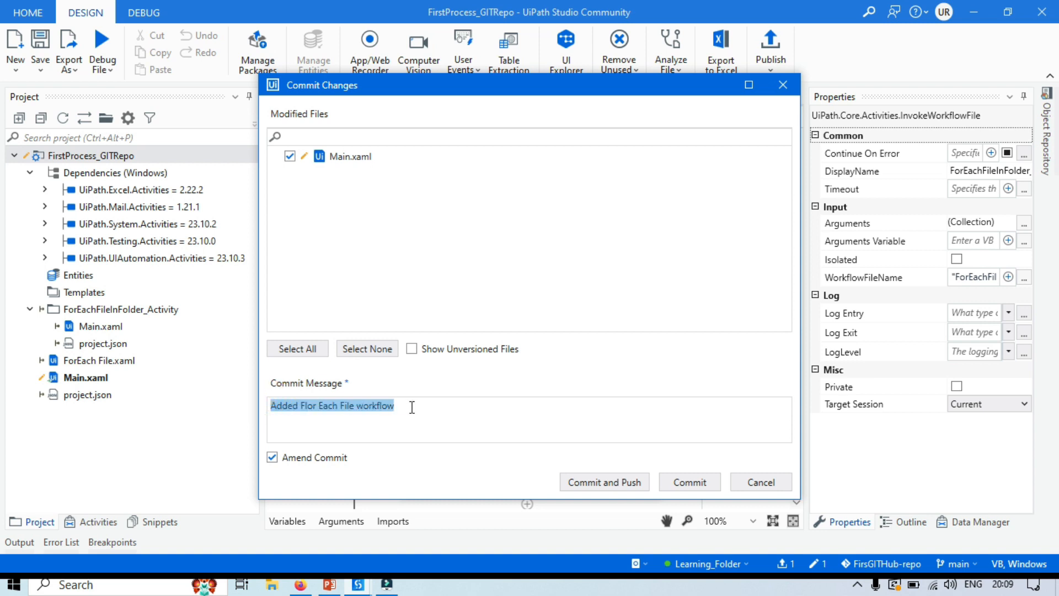
Append "and" to the end of the commit message and correct "Flor" to "For".
{"action": "left_click", "coordinate": [409, 408]}
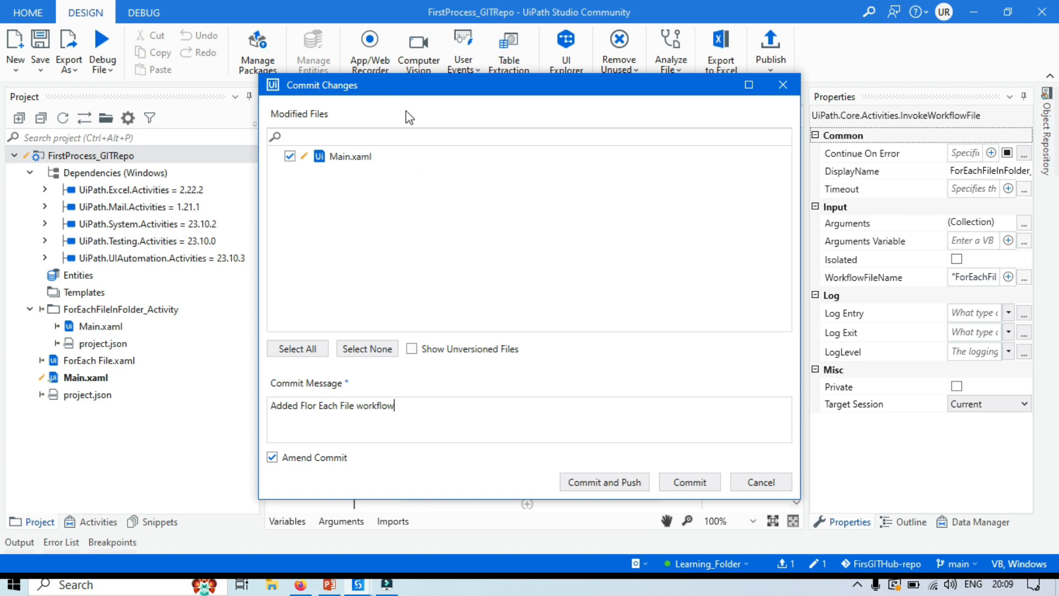
{"action": "left_click_drag", "start_coordinate": [409, 86], "coordinate": [601, 92]}
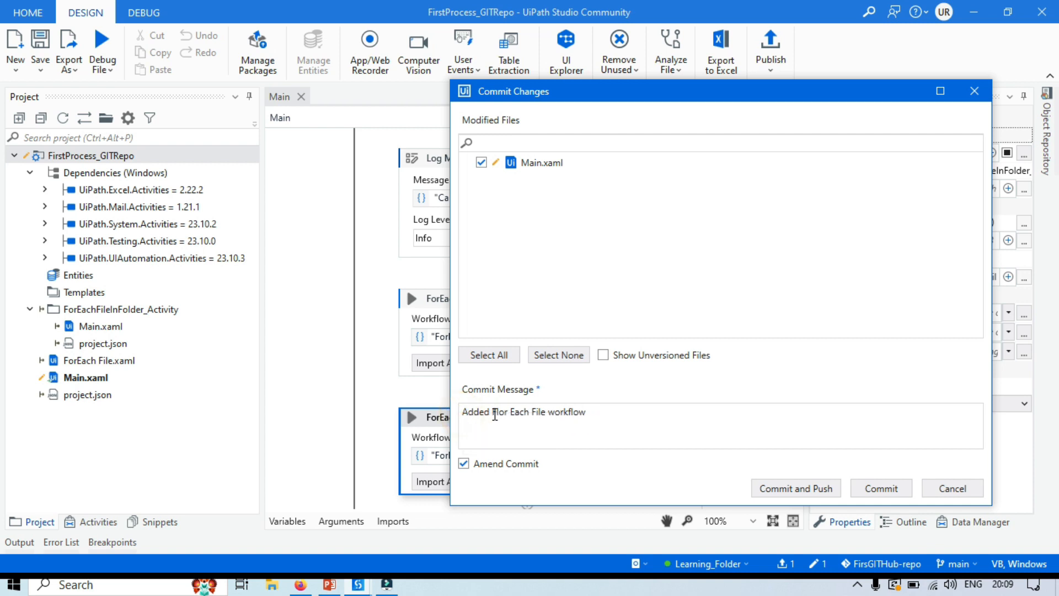
{"action": "left_click_drag", "start_coordinate": [555, 94], "coordinate": [595, 98]}
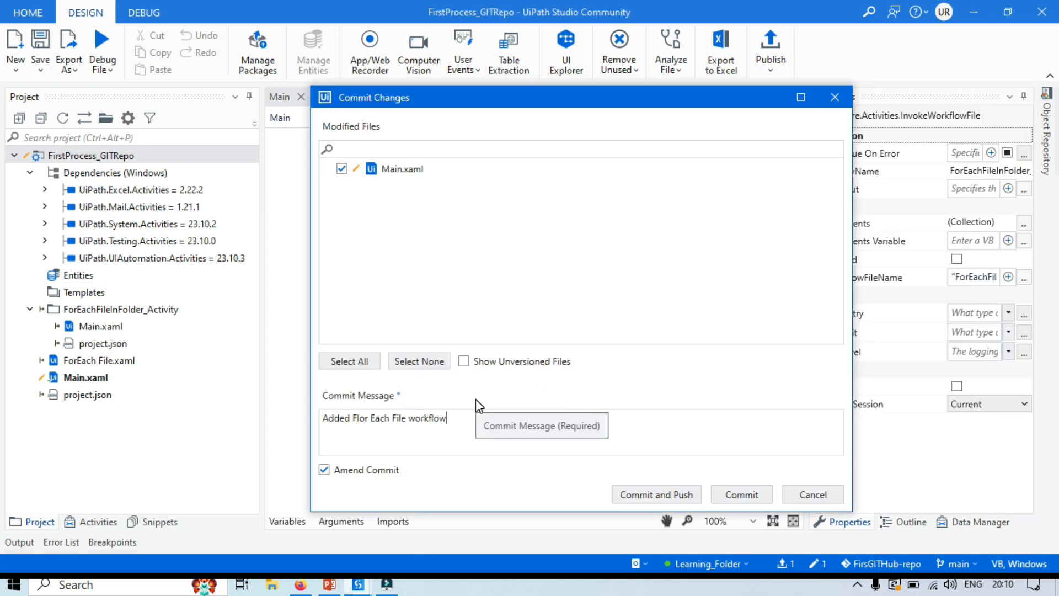
{"action": "type", "text": "and"}
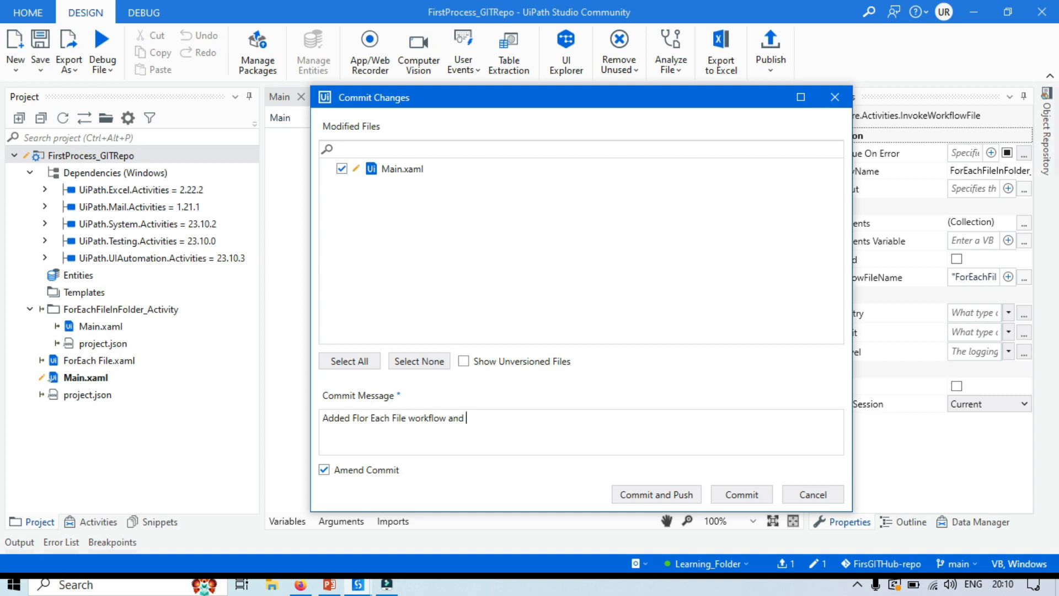
{"action": "left_click", "coordinate": [359, 418]}
{"action": "key", "text": "BackSpace"}
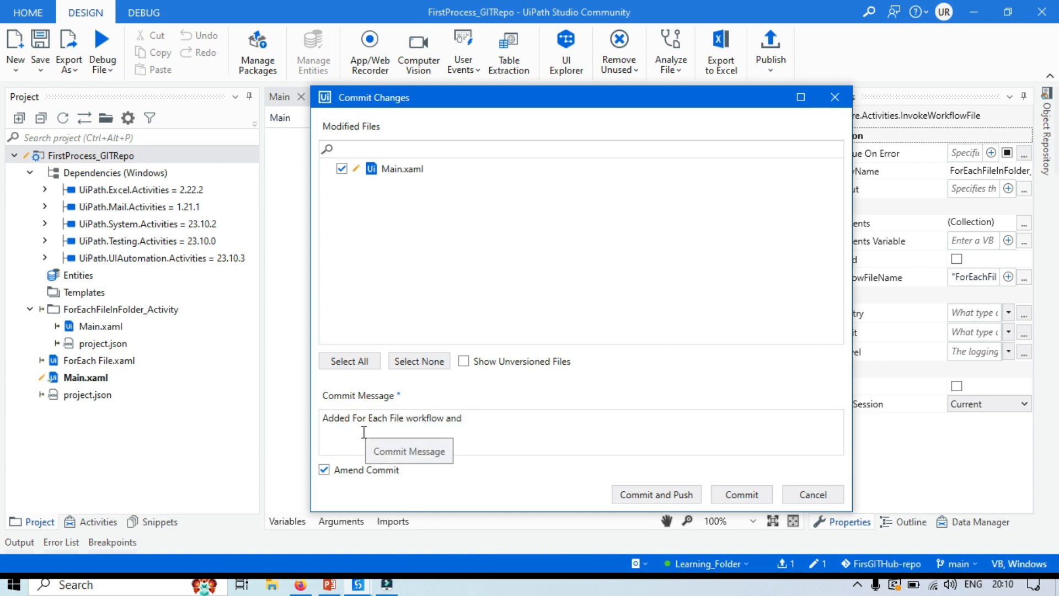
Complete the commit message with "Calling Main workflow of For Each" and commit the amendment without pushing.
{"action": "left_click_drag", "start_coordinate": [449, 102], "coordinate": [704, 101]}
{"action": "key", "text": "End"}
{"action": "type", "text": "Calling Main"}
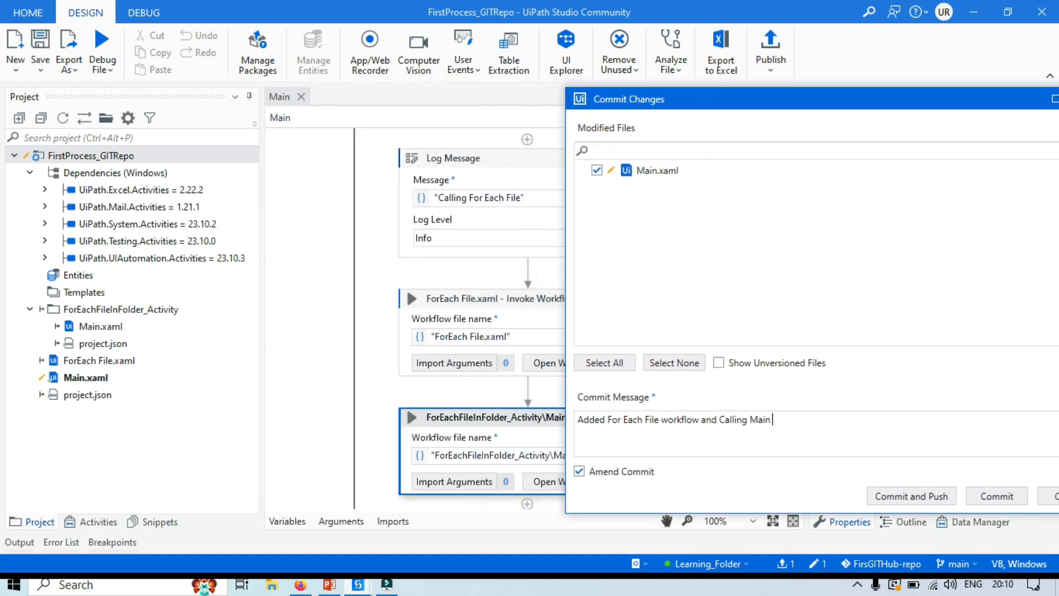
{"action": "type", "text": " workflow of For Each"}
{"action": "left_click_drag", "start_coordinate": [691, 100], "coordinate": [380, 90]}
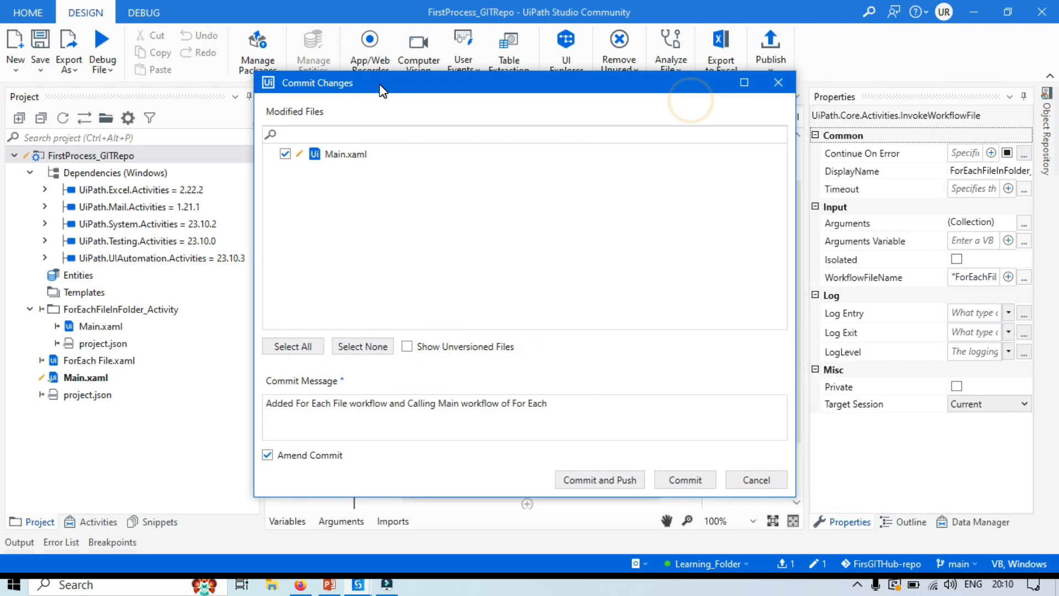
{"action": "left_click", "coordinate": [687, 480]}
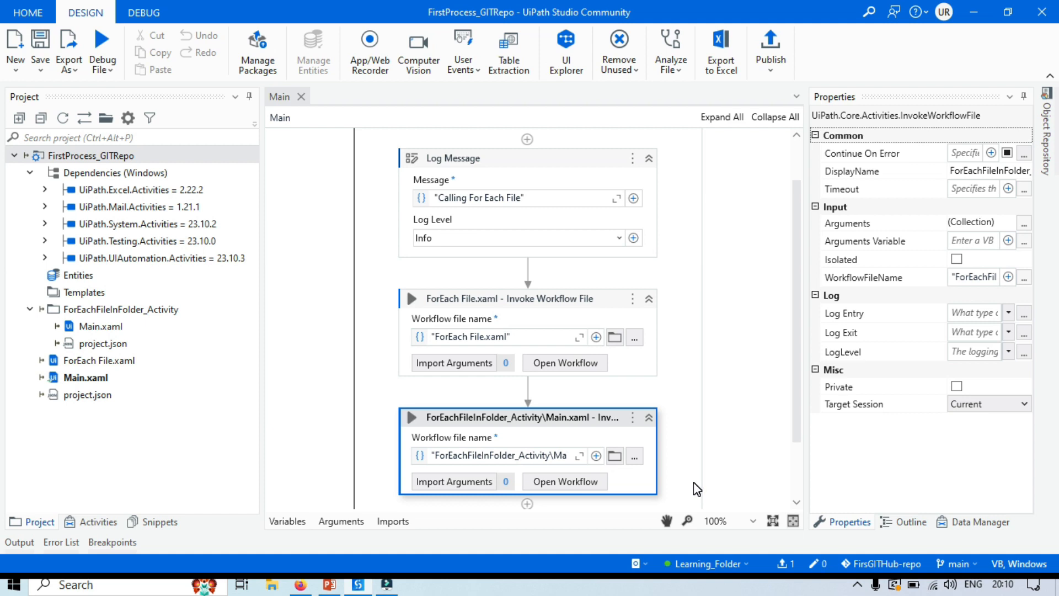
{"action": "left_click", "coordinate": [697, 489]}
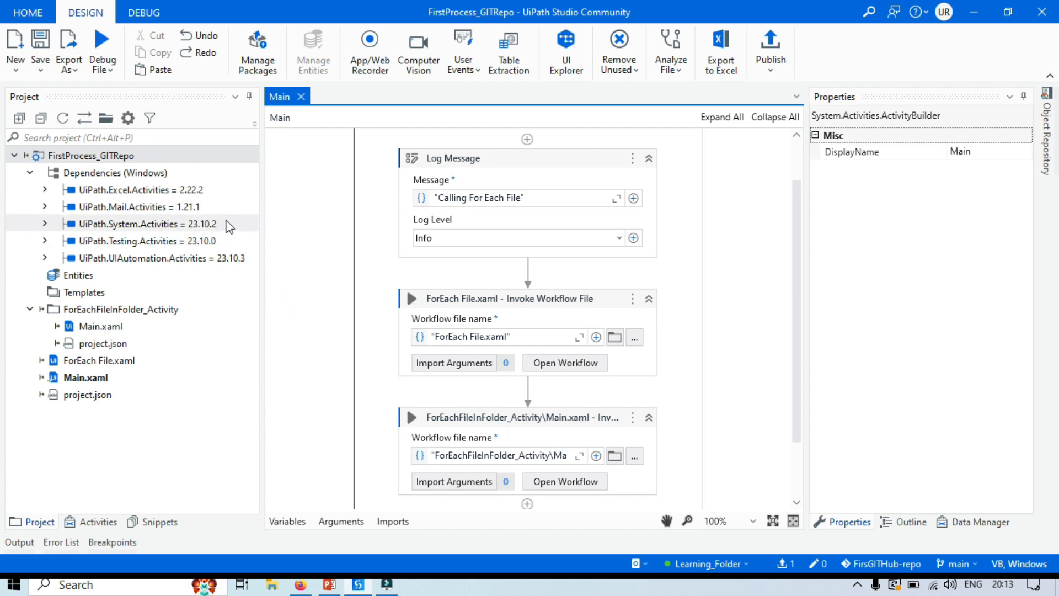
Show the project's commit history, examine the details of the latest commit on main, and close the history.
{"action": "left_click", "coordinate": [115, 159]}
{"action": "right_click", "coordinate": [114, 159]}
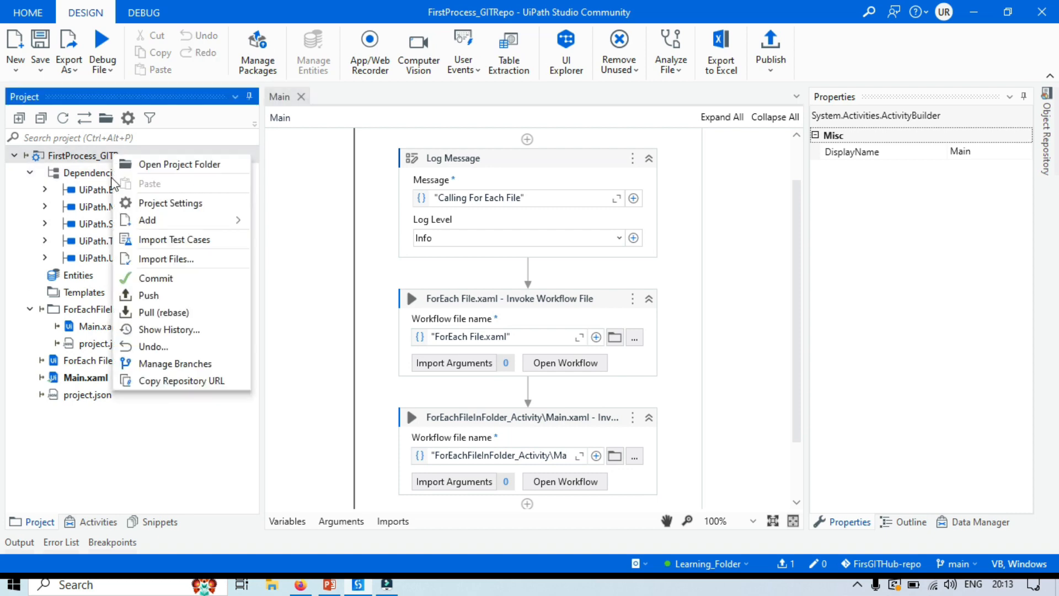
{"action": "left_click", "coordinate": [190, 332]}
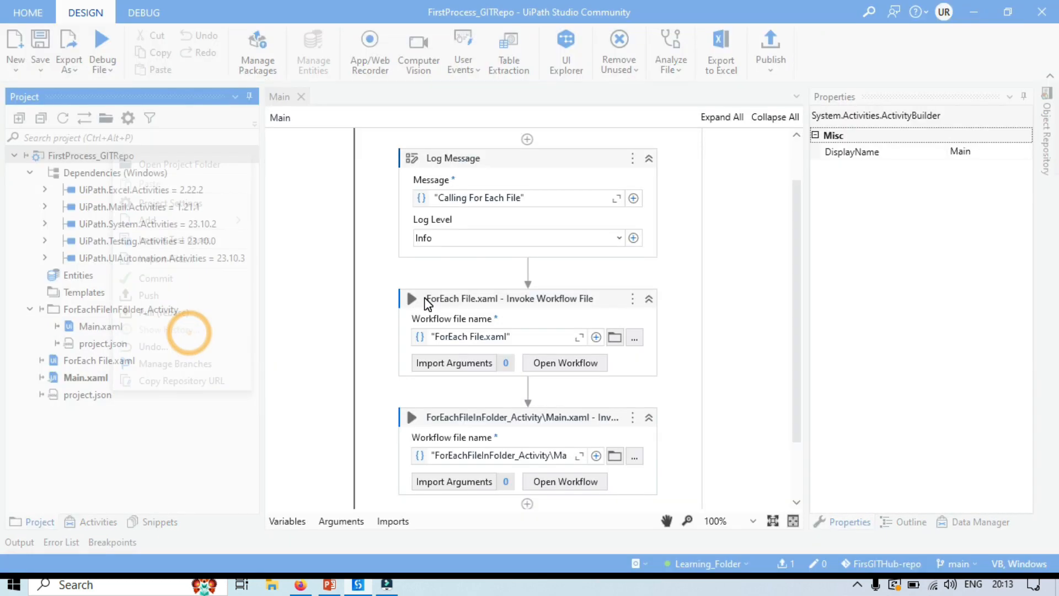
{"action": "left_click", "coordinate": [502, 175]}
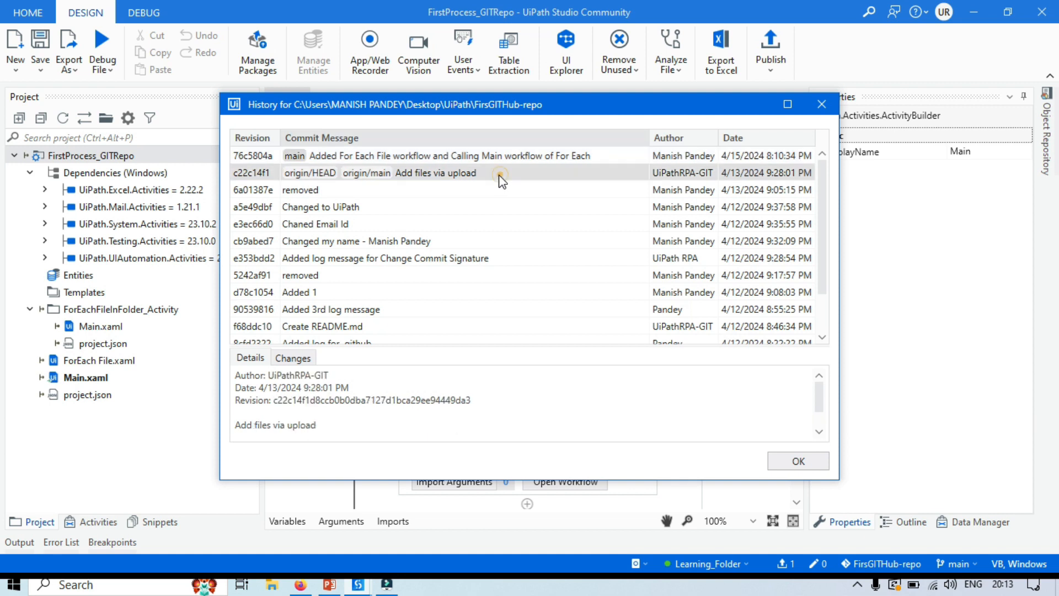
{"action": "left_click", "coordinate": [338, 155]}
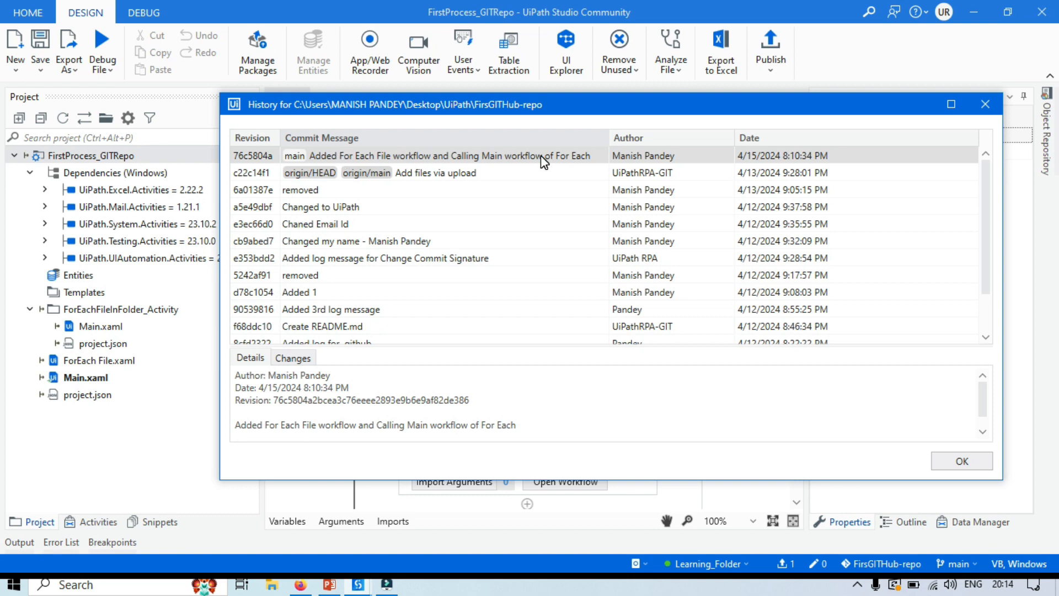
{"action": "left_click", "coordinate": [985, 104]}
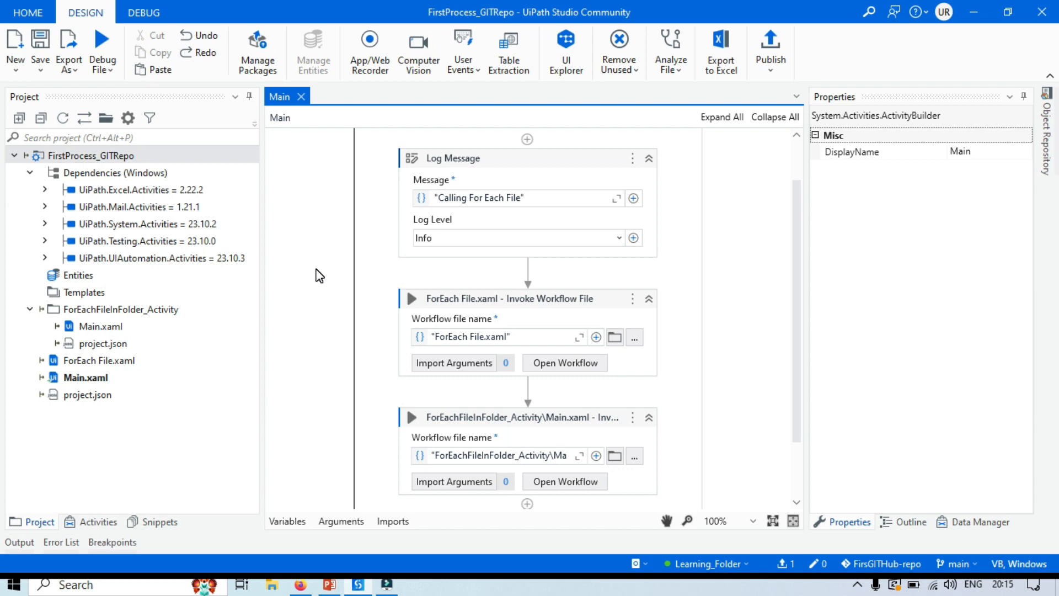
{"action": "right_click", "coordinate": [134, 160]}
{"action": "right_click", "coordinate": [126, 157]}
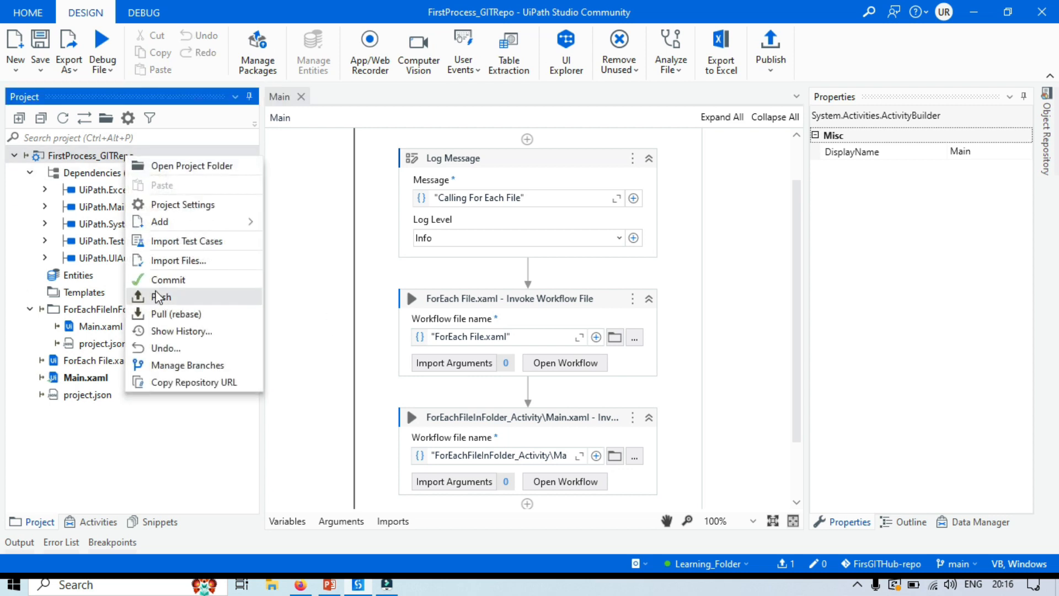
{"action": "left_click", "coordinate": [321, 319]}
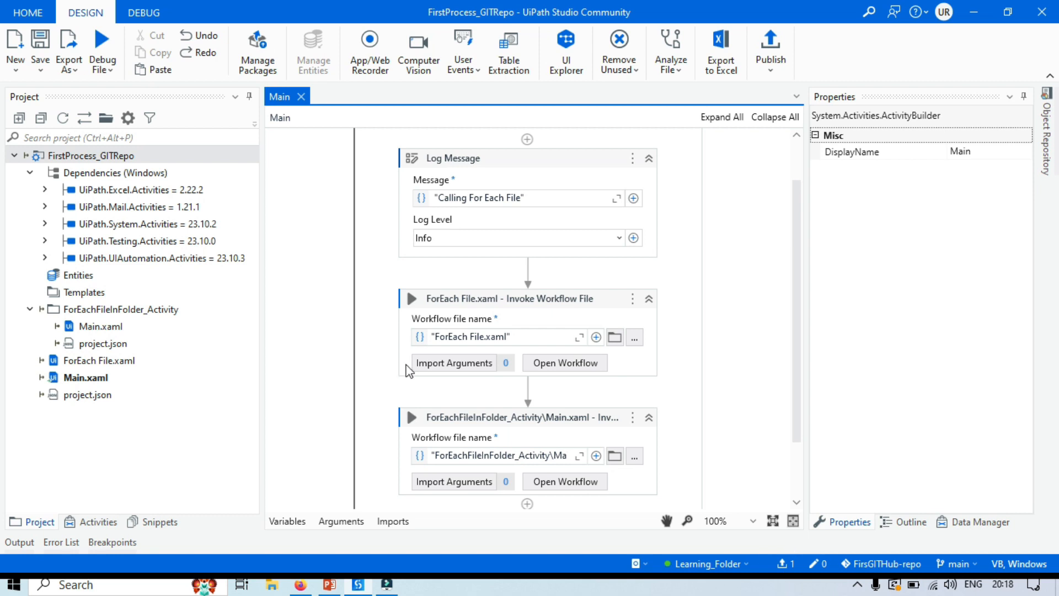
Push the committed changes of the FirstProcess_GITRepo project to the remote GitHub repository.
{"action": "right_click", "coordinate": [124, 157]}
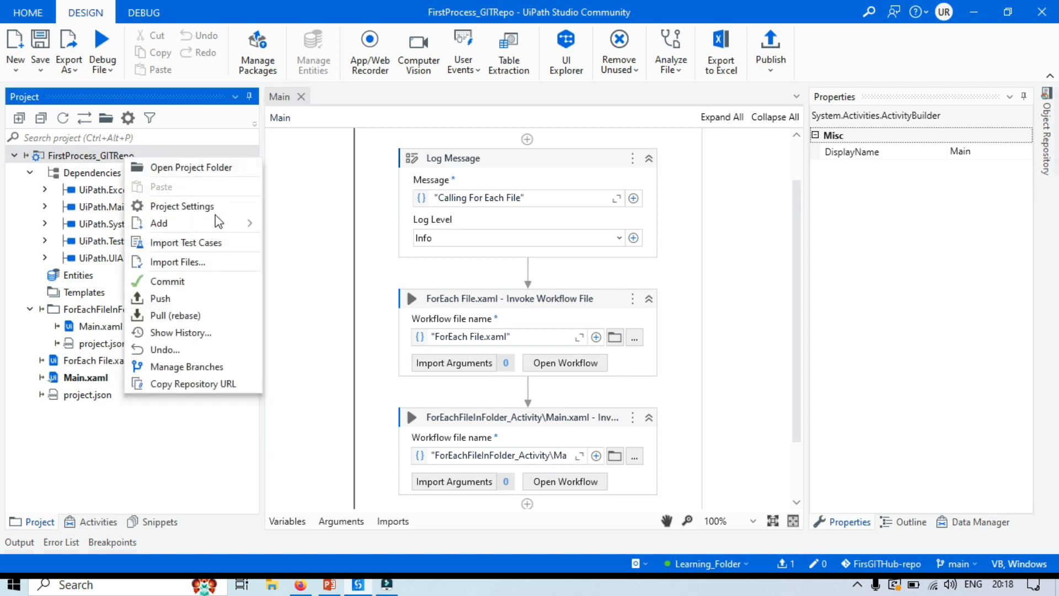
{"action": "left_click", "coordinate": [164, 302]}
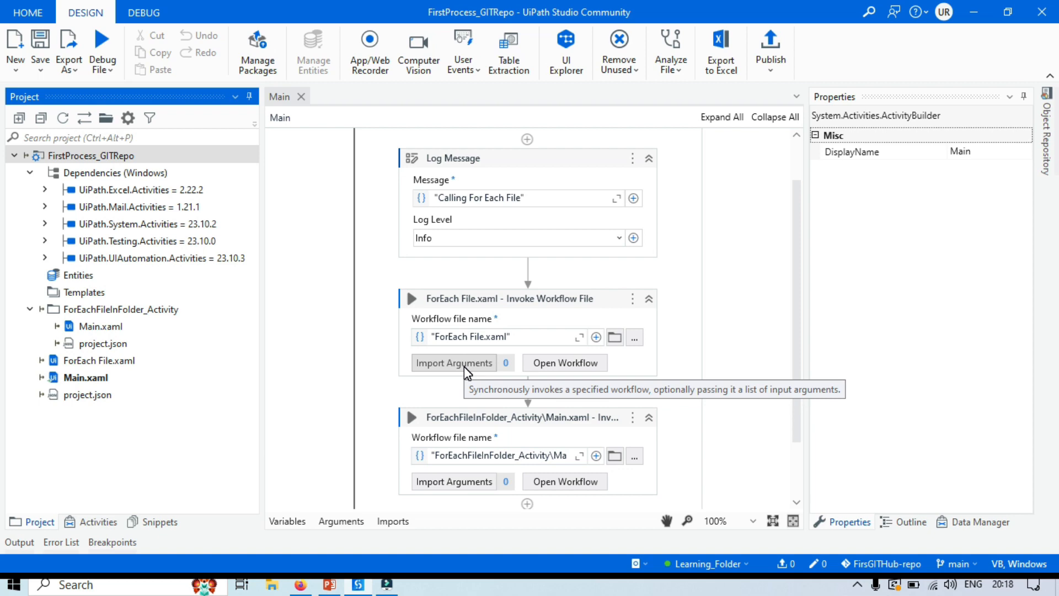
Switch to Firefox, refresh the uipath_firstgithub-repo page on GitHub, check the latest commit's author and message, and return to UiPath Studio.
{"action": "left_click", "coordinate": [300, 585]}
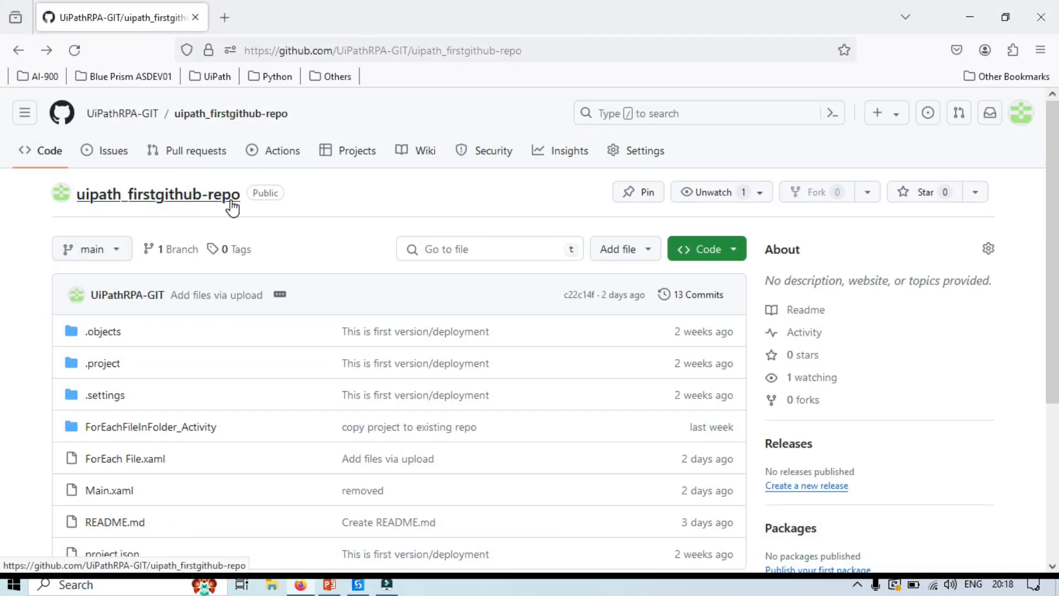
{"action": "left_click", "coordinate": [71, 54]}
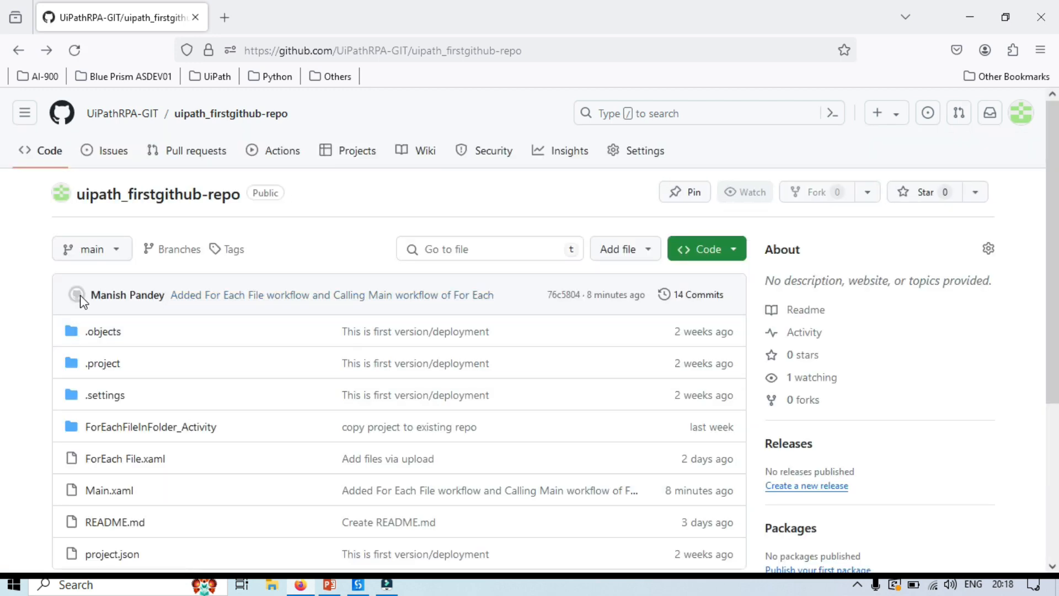
{"action": "left_click_drag", "start_coordinate": [166, 302], "coordinate": [91, 301]}
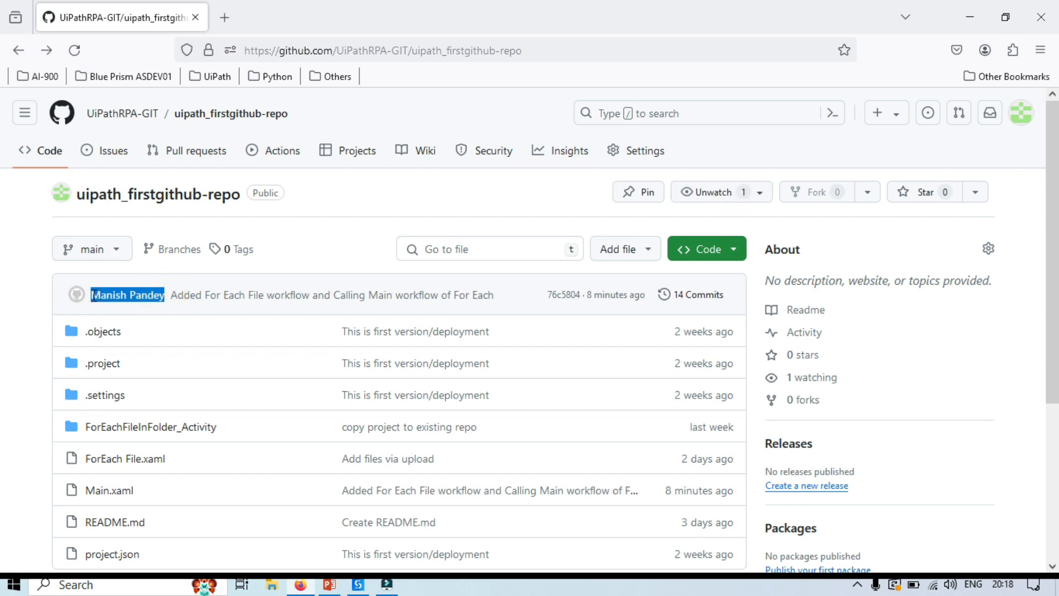
{"action": "left_click", "coordinate": [36, 296]}
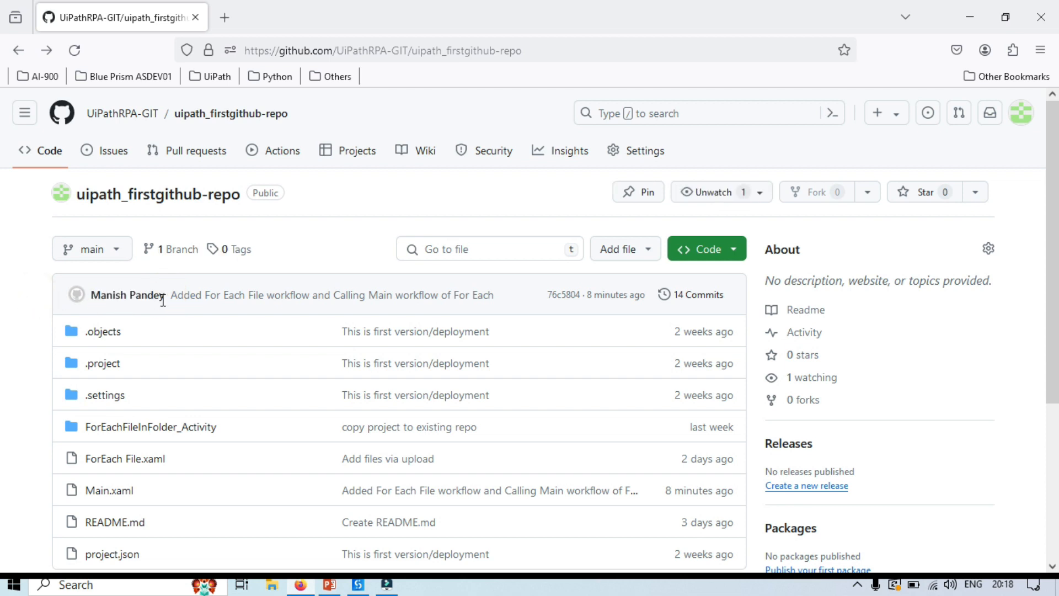
{"action": "left_click_drag", "start_coordinate": [165, 297], "coordinate": [91, 298]}
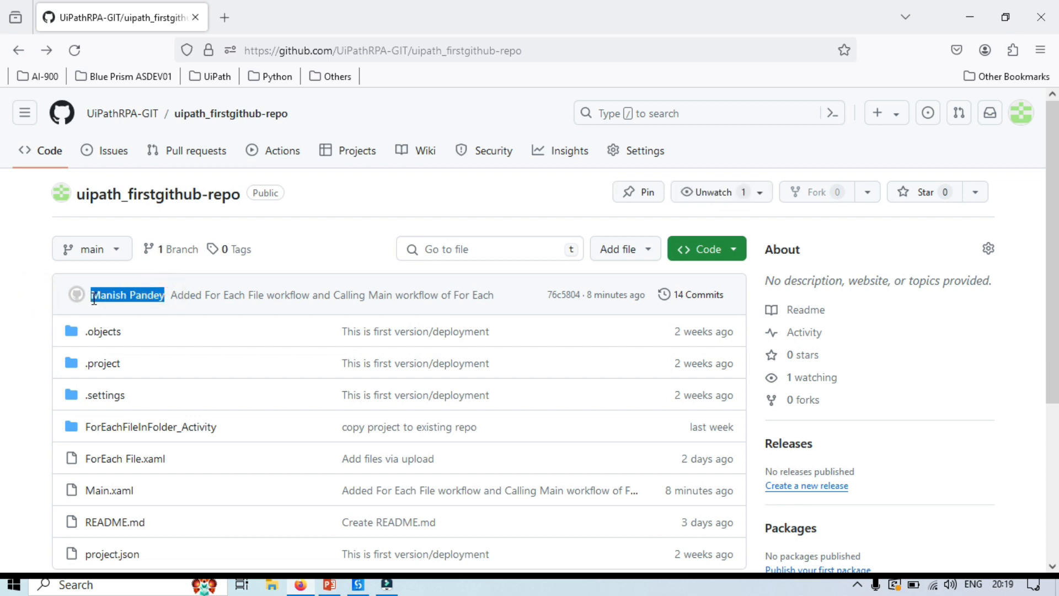
{"action": "left_click_drag", "start_coordinate": [496, 299], "coordinate": [171, 300]}
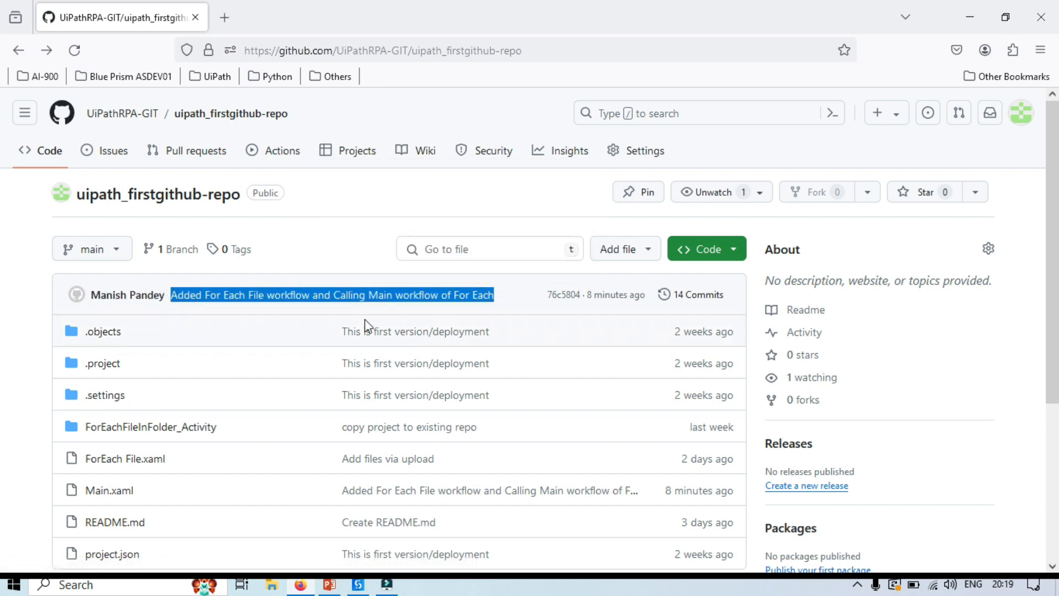
{"action": "key", "text": "alt+Tab"}
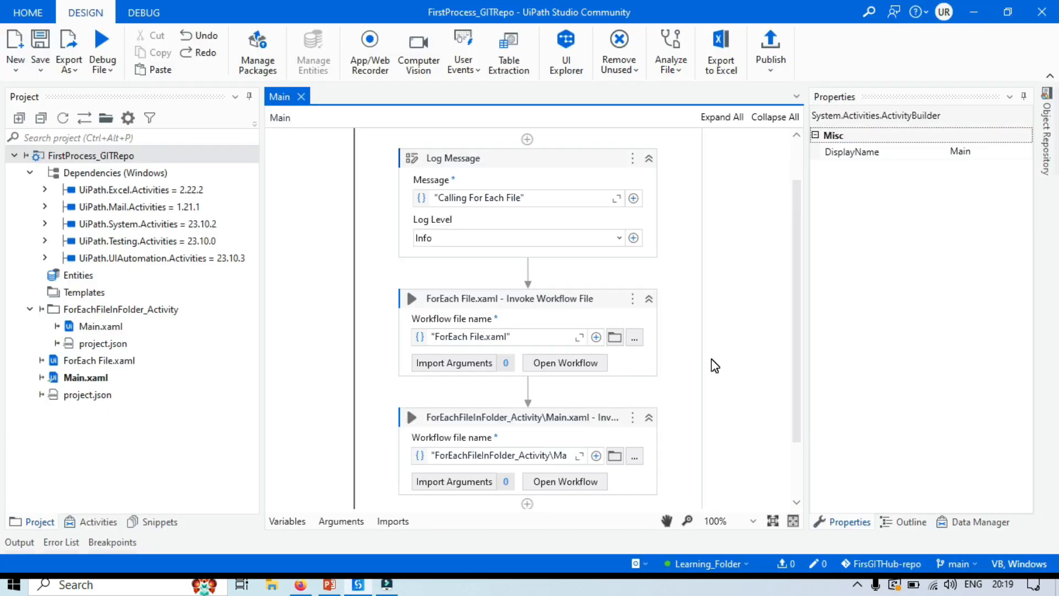